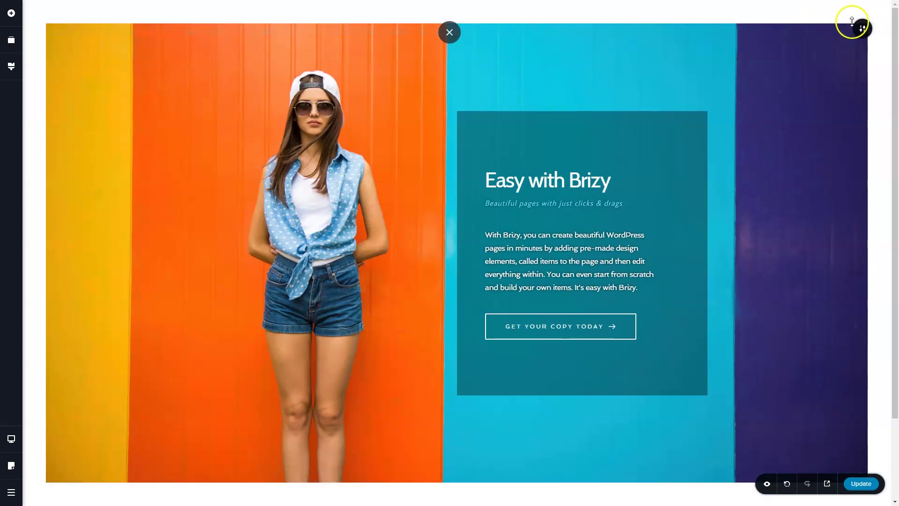
Step: Open the hero background image's filters and leave the hue at 0 deg
left_click(866, 34)
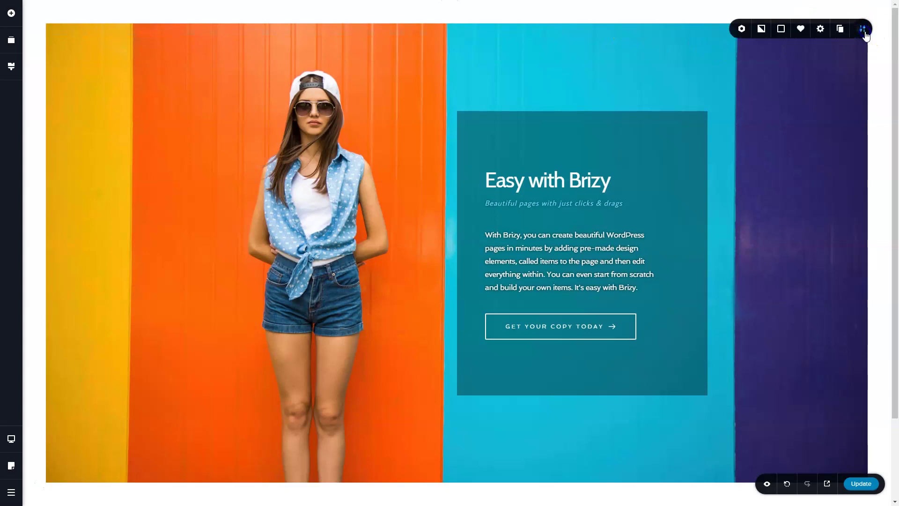
left_click(761, 30)
left_click(782, 53)
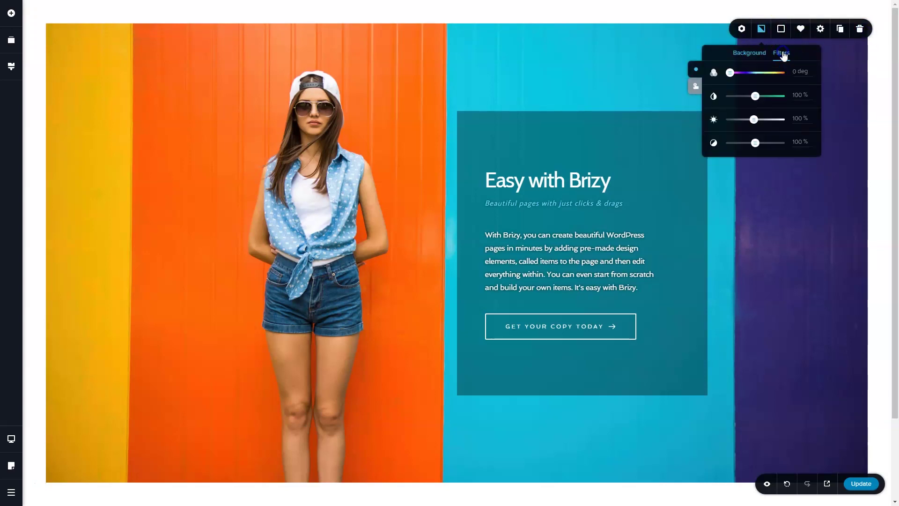
left_click_drag(731, 73, 786, 94)
scroll(796, 95, "down", 4)
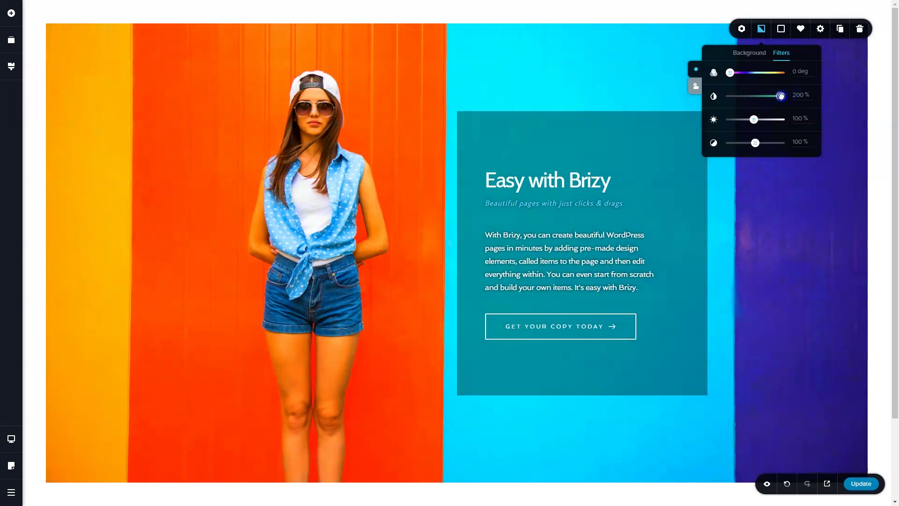
Step: Set saturation to 100%, brightness to about 105% and contrast to 109%
left_click(799, 94)
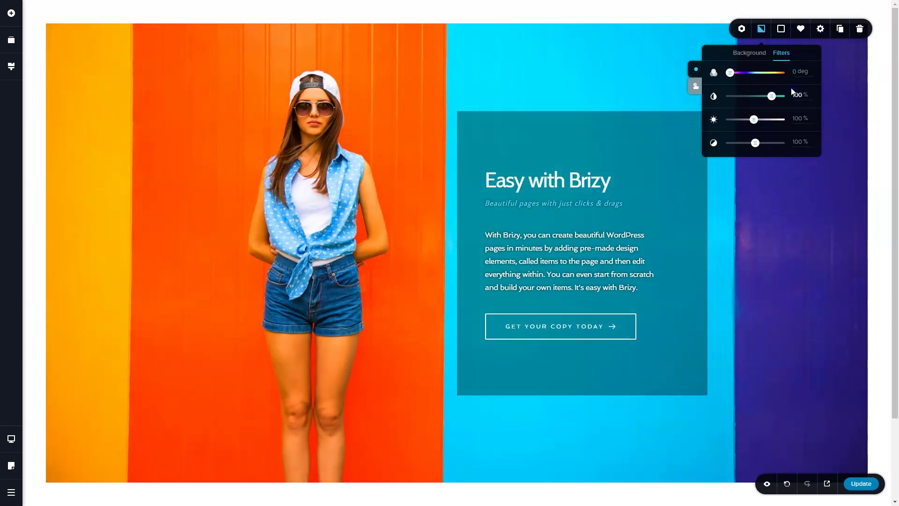
type("100")
left_click(702, 128)
left_click_drag(754, 119, 756, 143)
left_click(752, 147)
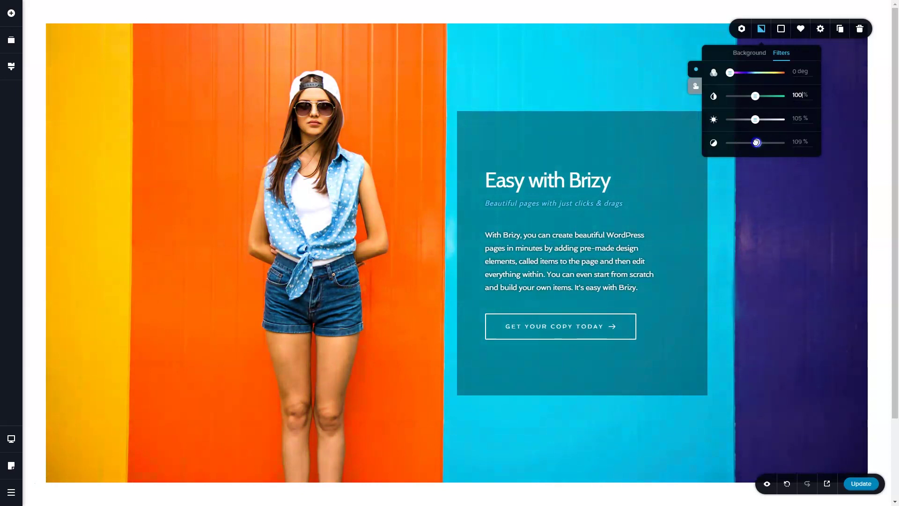
left_click(707, 114)
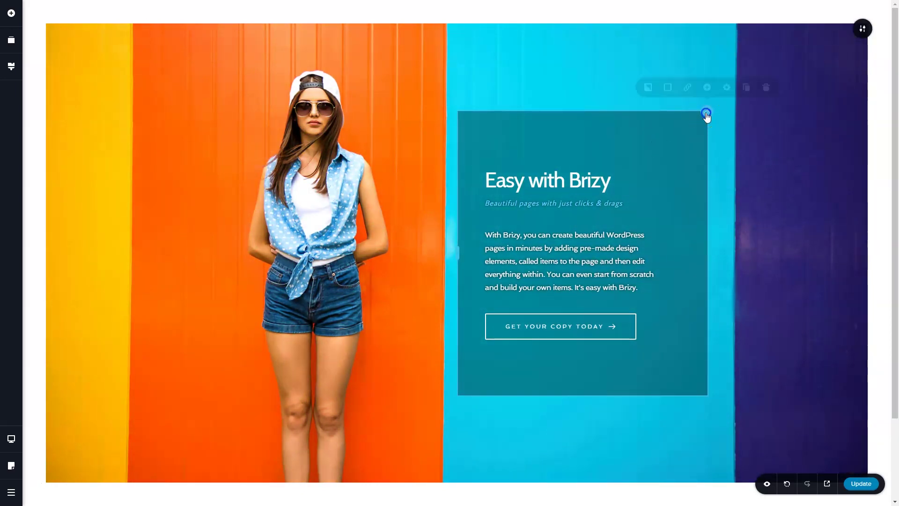
left_click(649, 92)
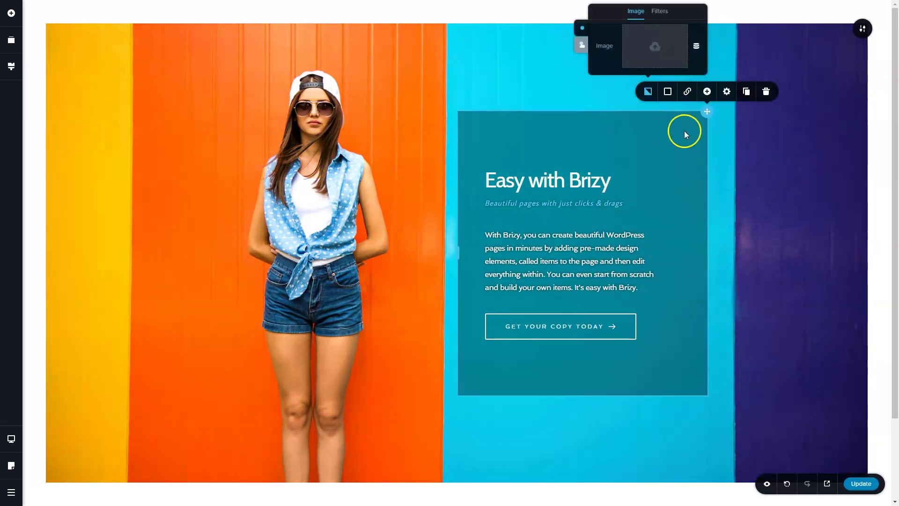
left_click(691, 141)
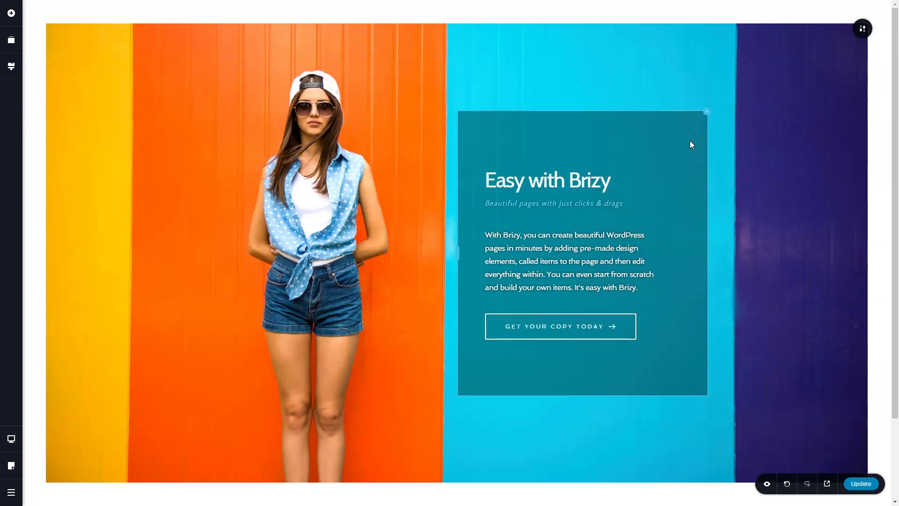
Step: Link the GET YOUR COPY TODAY button to an uploaded File Up and Down.zip download
left_click(573, 329)
left_click(551, 298)
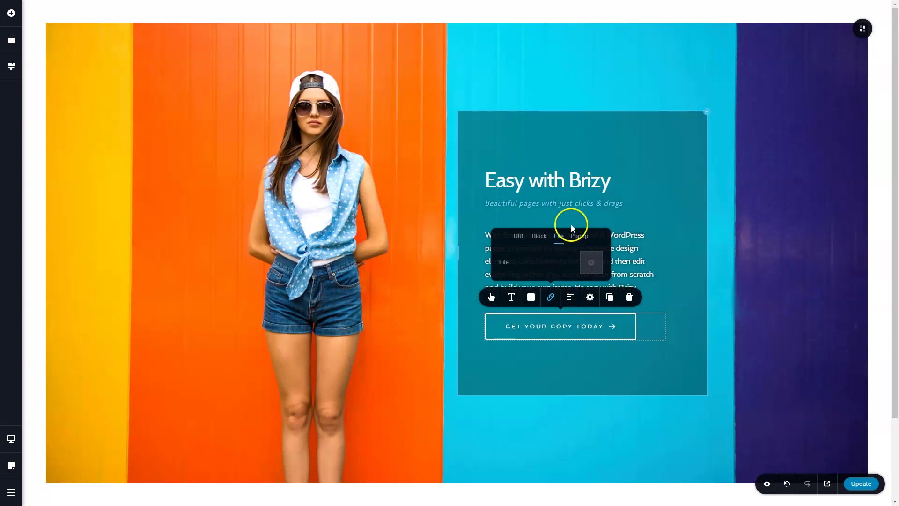
left_click(591, 262)
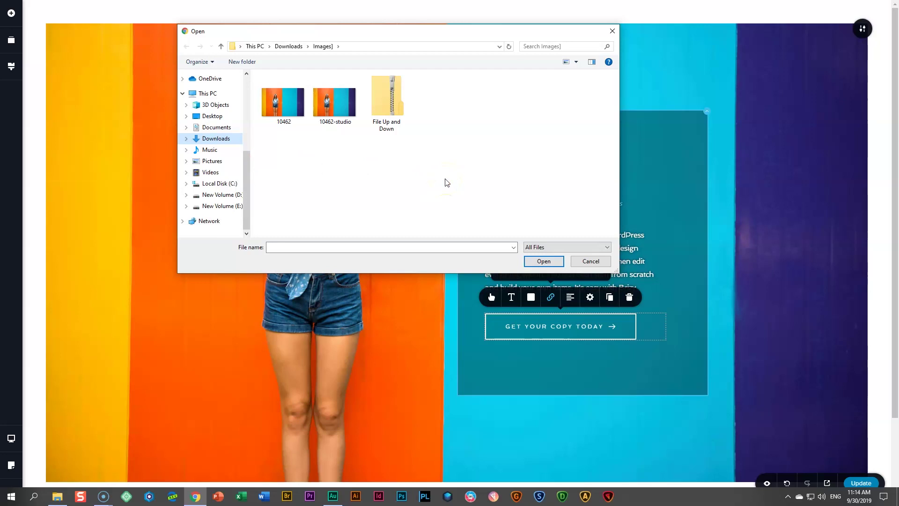
left_click(406, 105)
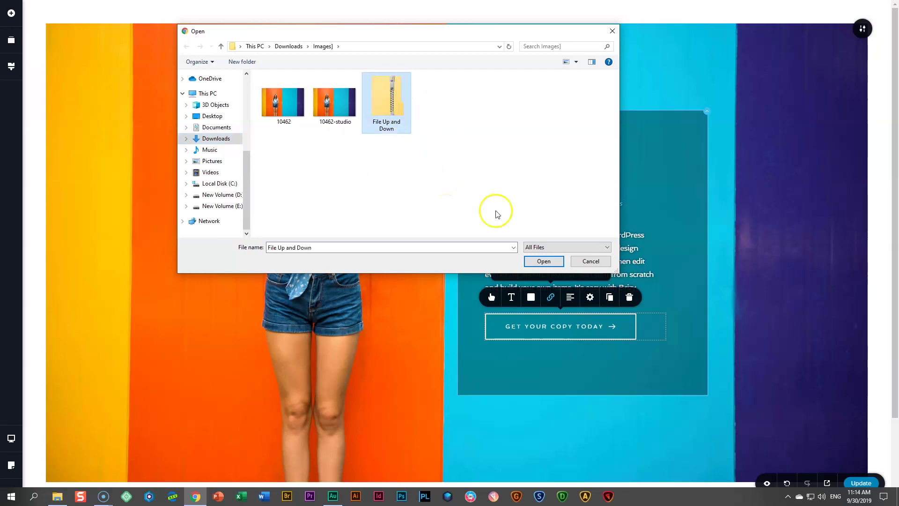
left_click(543, 263)
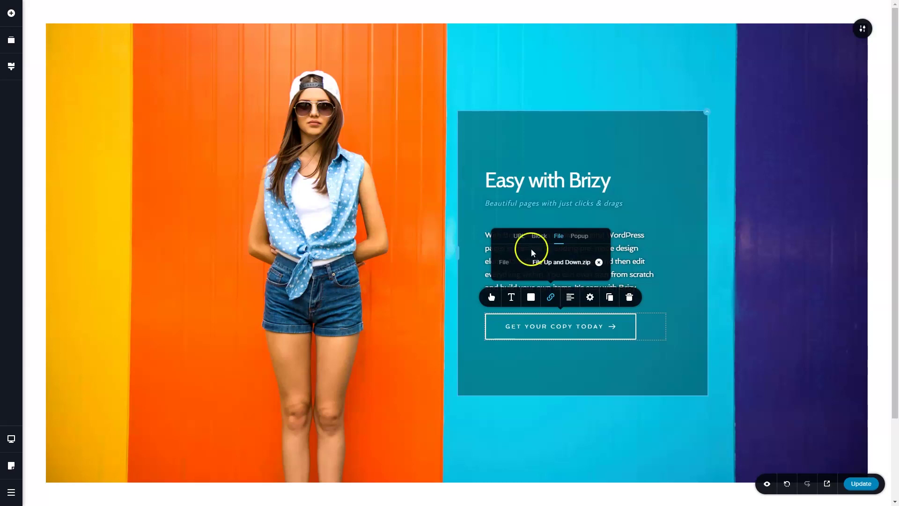
left_click(551, 297)
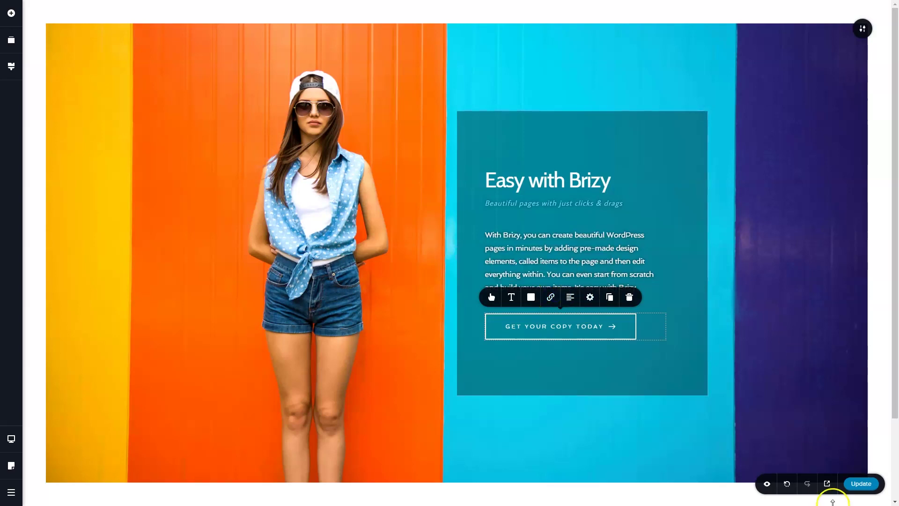
Step: Update the page, then check on the live page that the button downloads File-Up-and-Down.zip
left_click(862, 487)
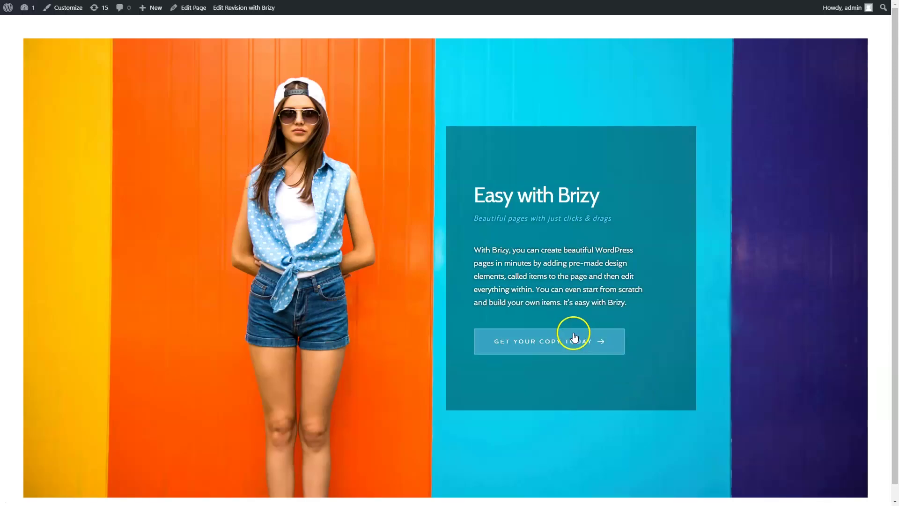
left_click(559, 346)
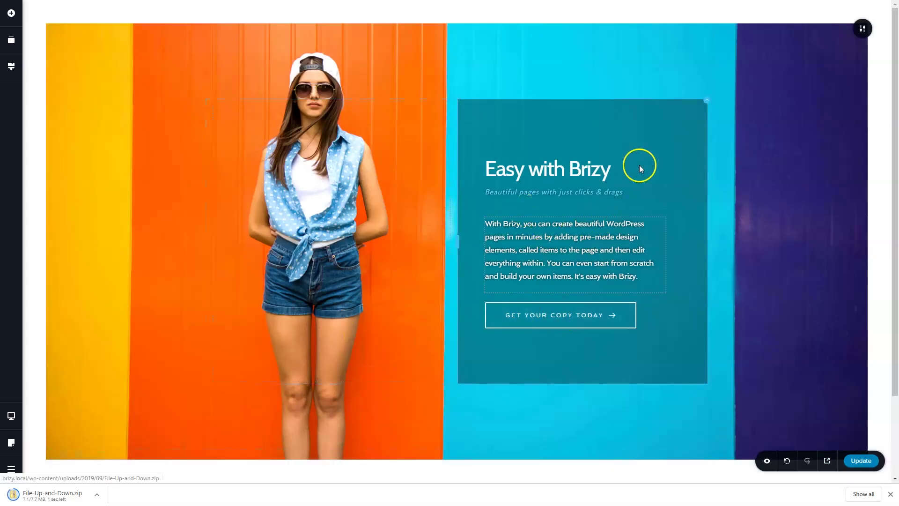
left_click(583, 170)
left_click(606, 138)
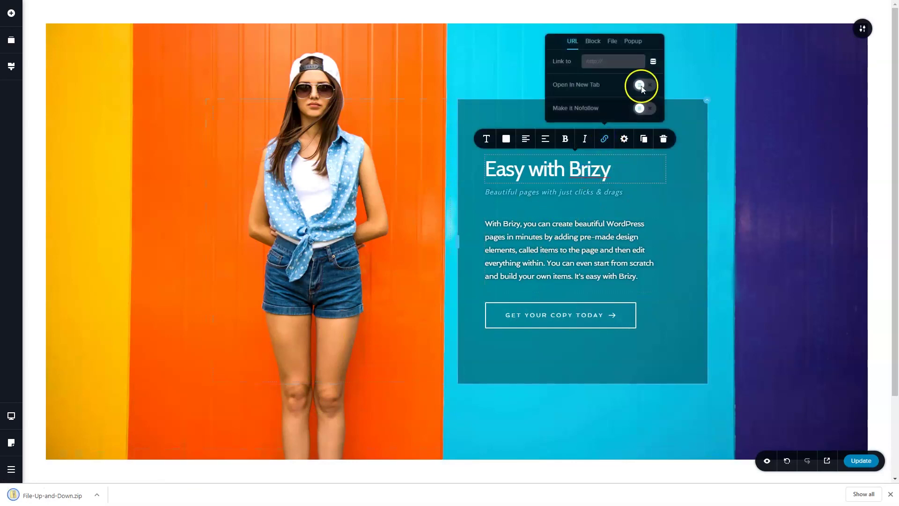
left_click(702, 98)
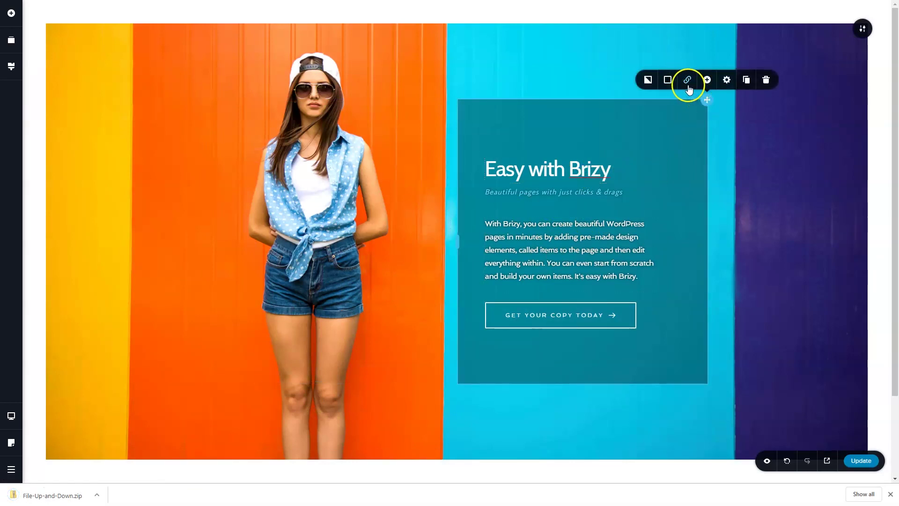
left_click(725, 171)
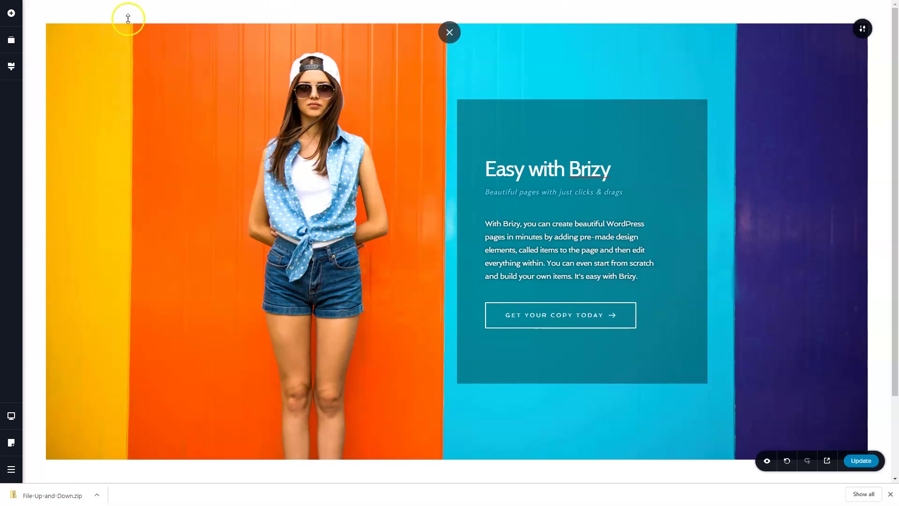
Step: Drag the Breadcrumbs element from the WP group into the hero section above the text box
left_click(11, 15)
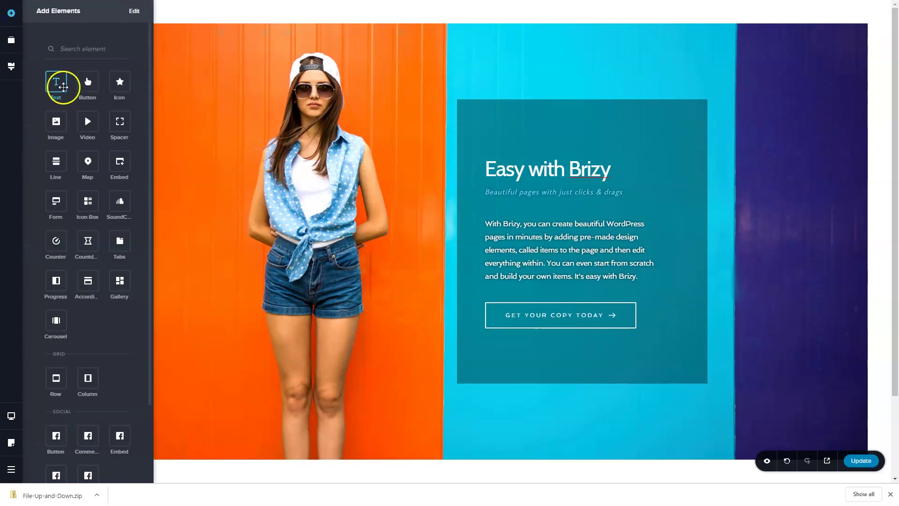
scroll(62, 87, "down", 2)
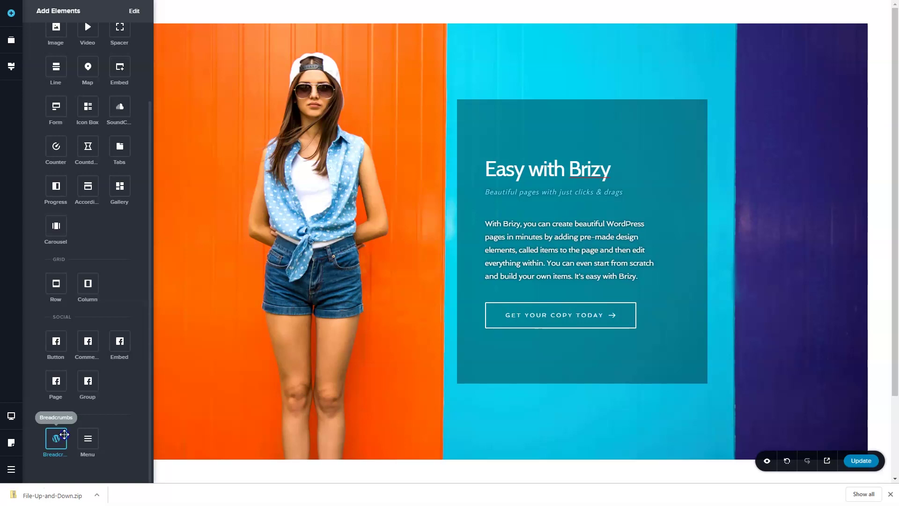
left_click_drag(58, 437, 301, 92)
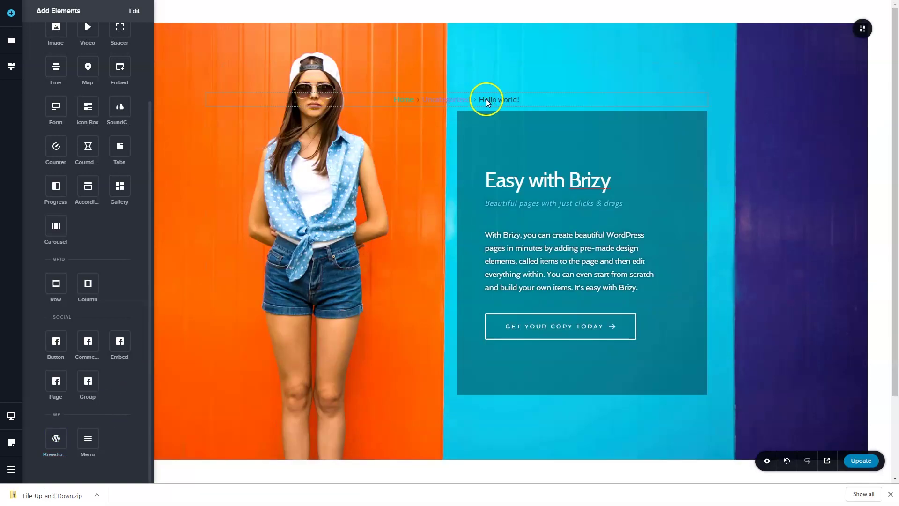
Step: Left-align the breadcrumbs and make the breadcrumb links white
left_click(471, 102)
left_click(457, 76)
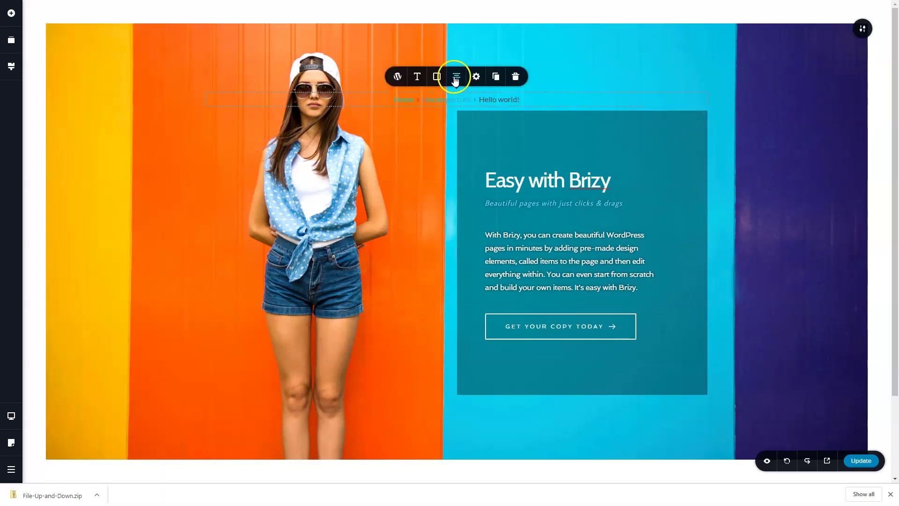
left_click(457, 78)
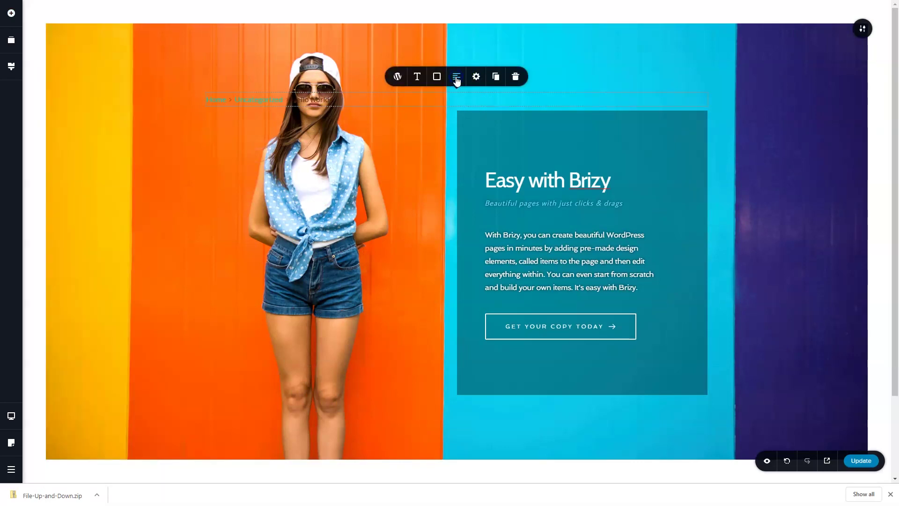
left_click(437, 79)
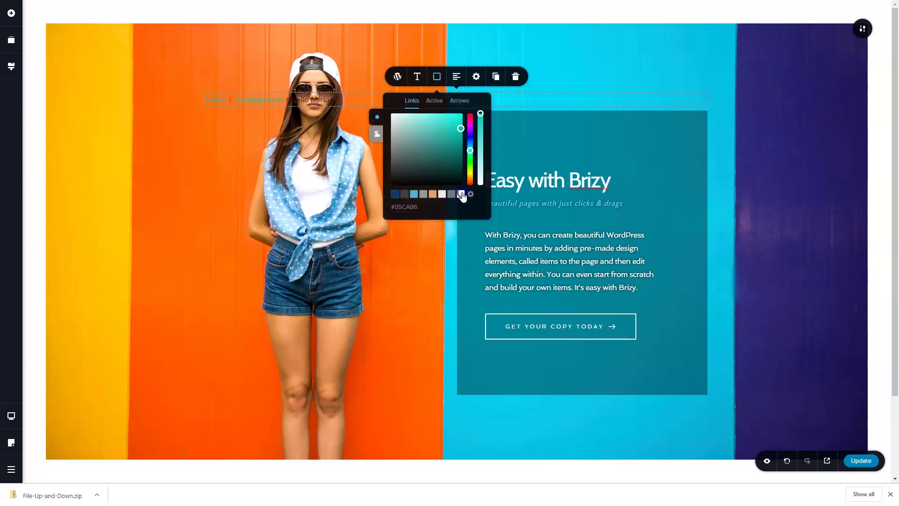
left_click(462, 194)
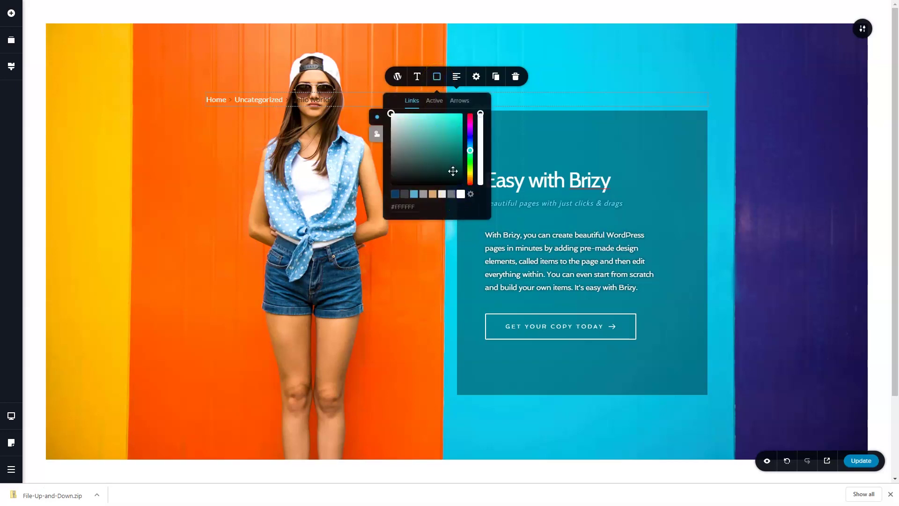
Step: Make the current page item black, the separator arrows white, and link hover black
left_click(438, 104)
left_click(405, 194)
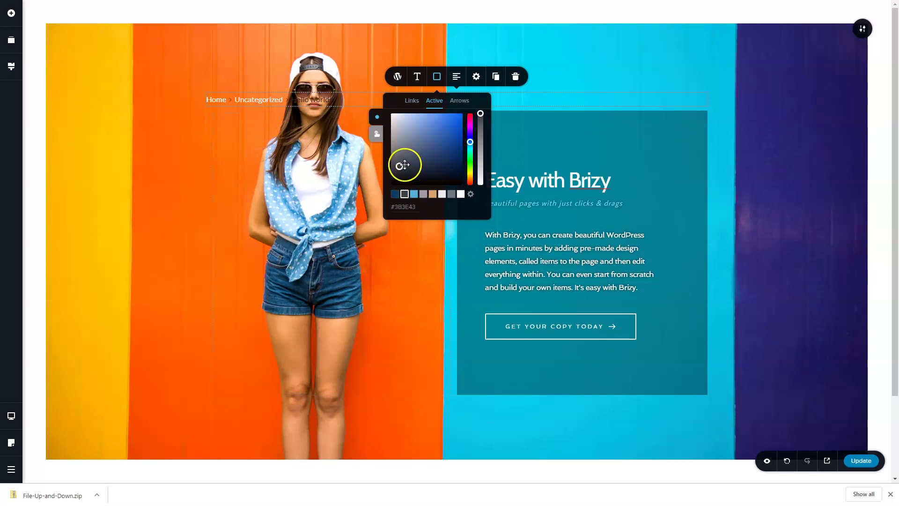
left_click_drag(405, 165, 383, 186)
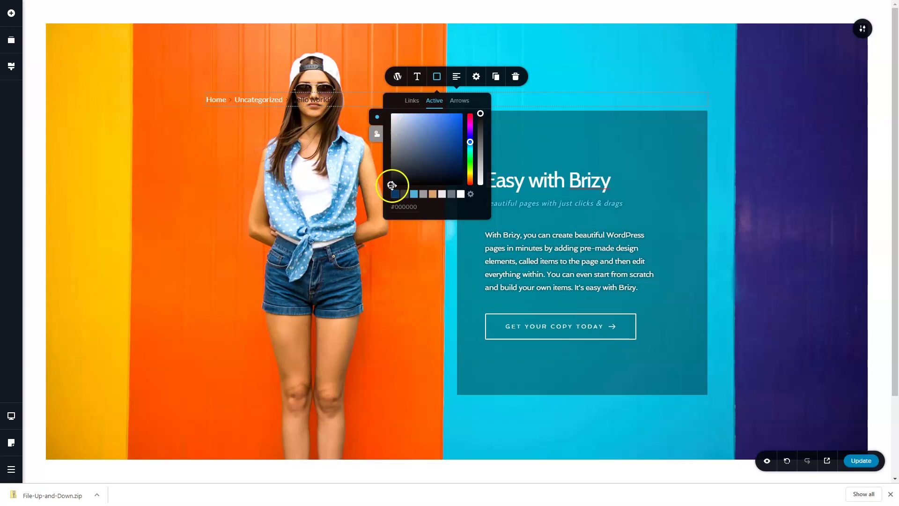
left_click(460, 102)
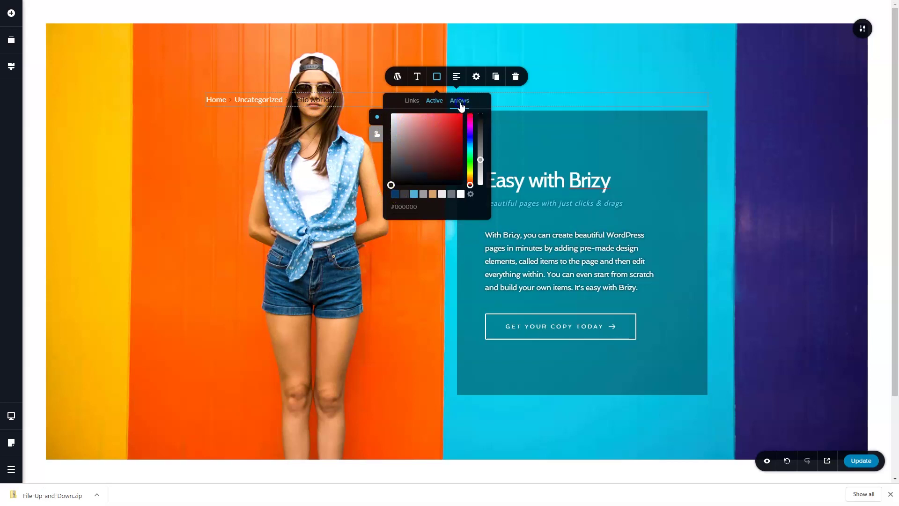
left_click(460, 194)
left_click(377, 134)
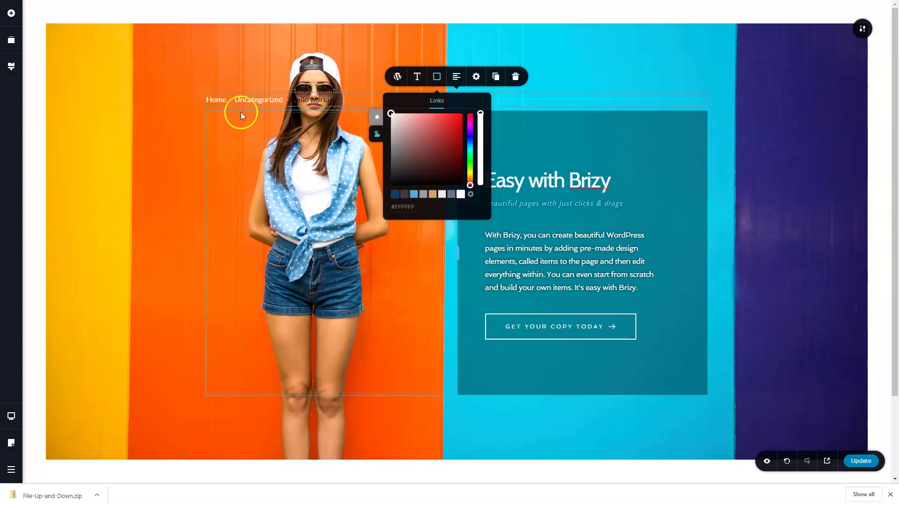
left_click_drag(394, 184, 377, 205)
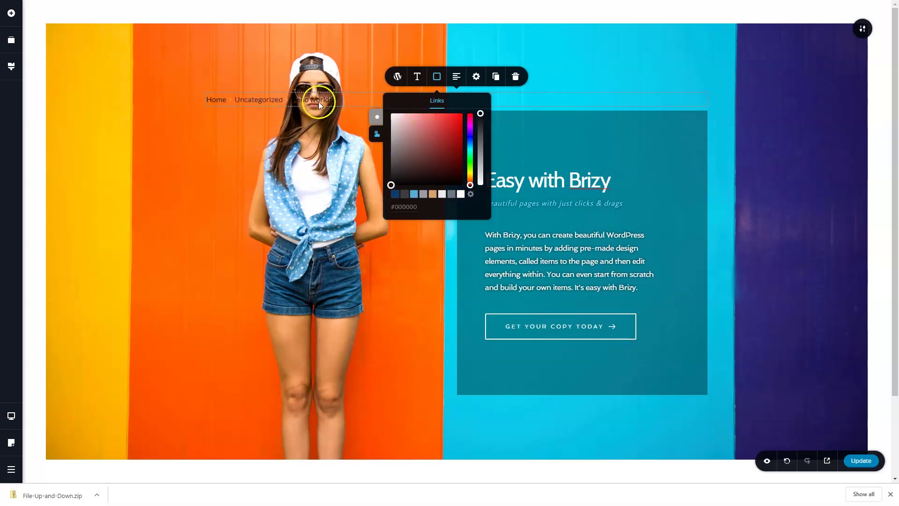
Step: Add a Spacer below the breadcrumbs and enlarge it to push the text box down
left_click(12, 13)
left_click_drag(120, 122, 253, 106)
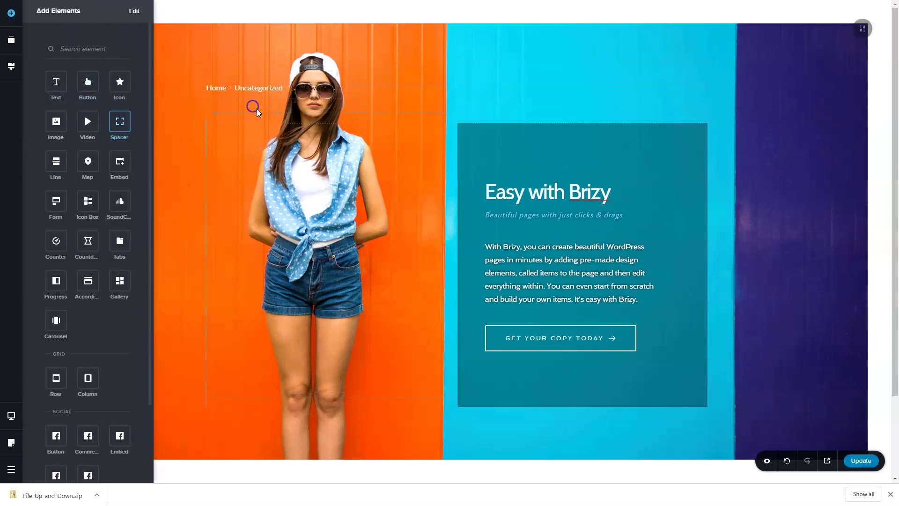
left_click_drag(458, 124, 441, 228)
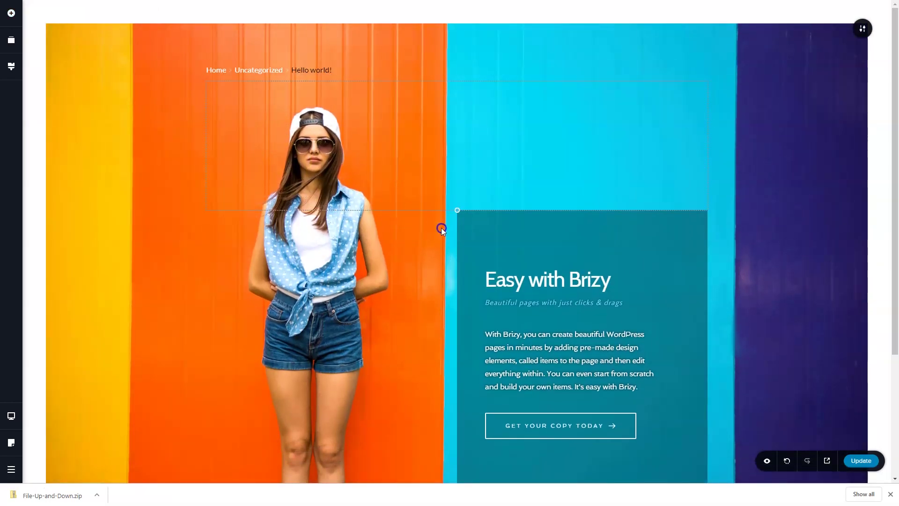
left_click(165, 137)
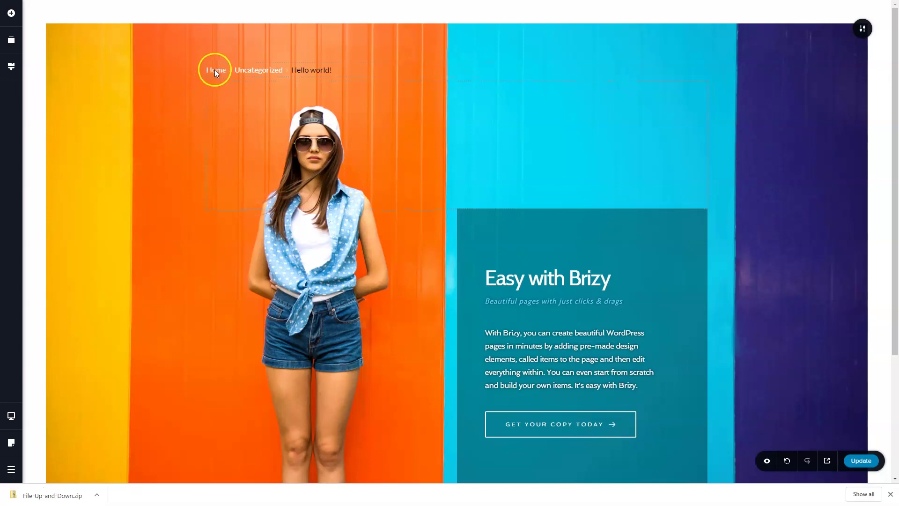
Step: Set the breadcrumb item spacing to 13 px
left_click(273, 70)
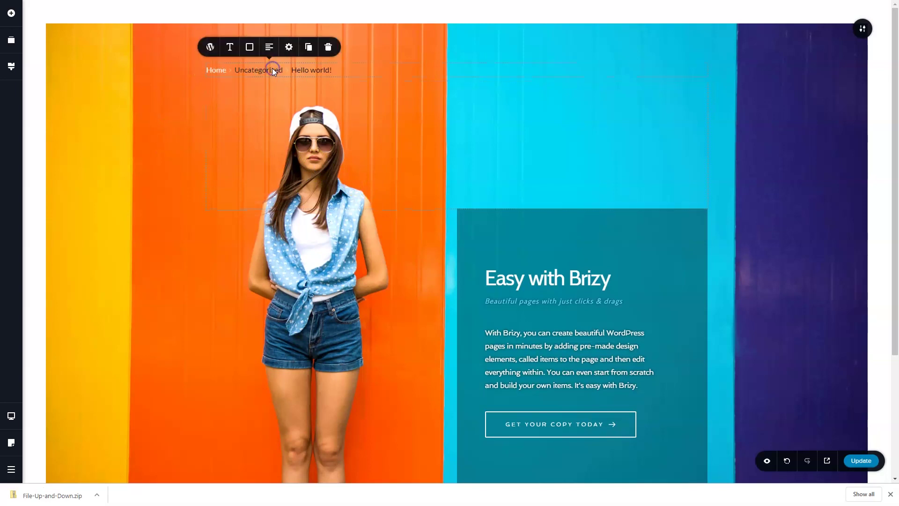
left_click(230, 47)
left_click(355, 70)
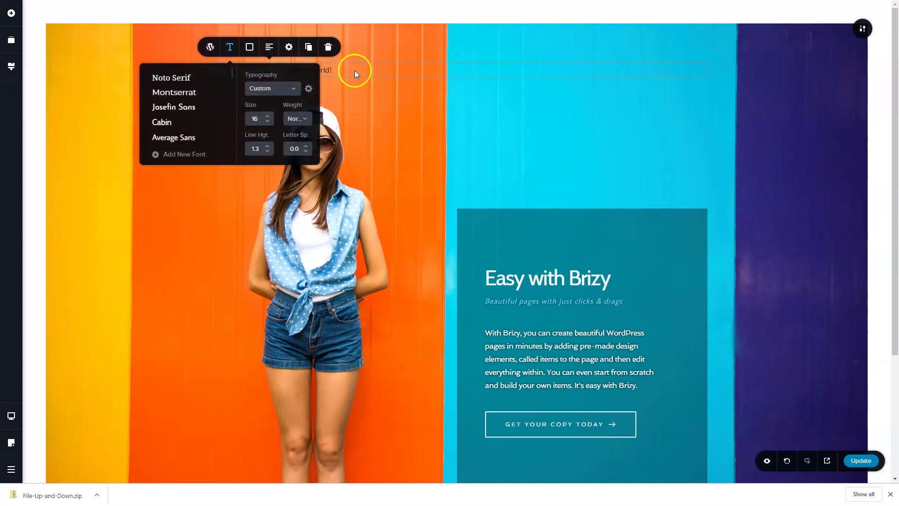
left_click(244, 69)
left_click(209, 48)
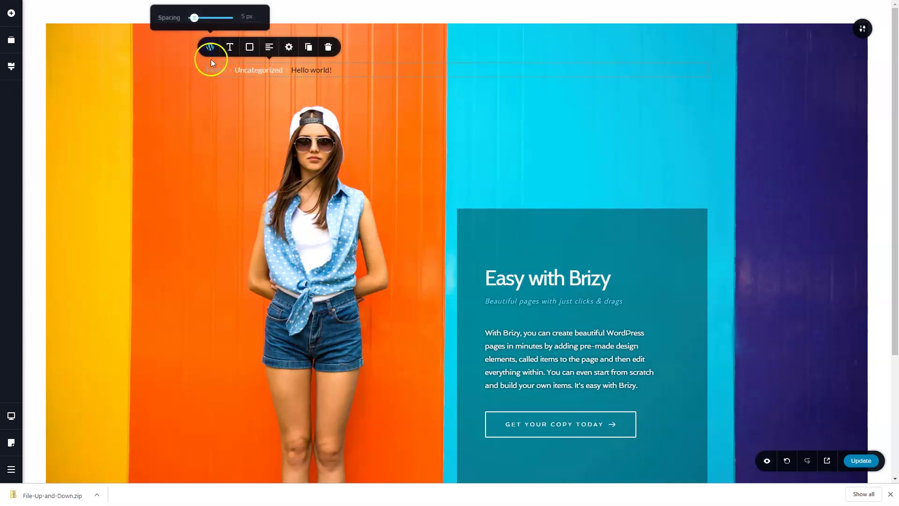
left_click_drag(194, 20, 198, 18)
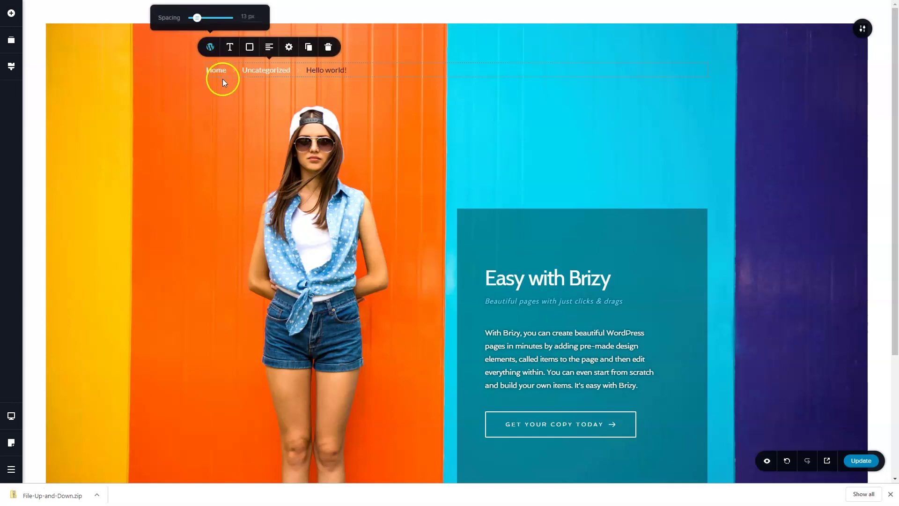
left_click(215, 107)
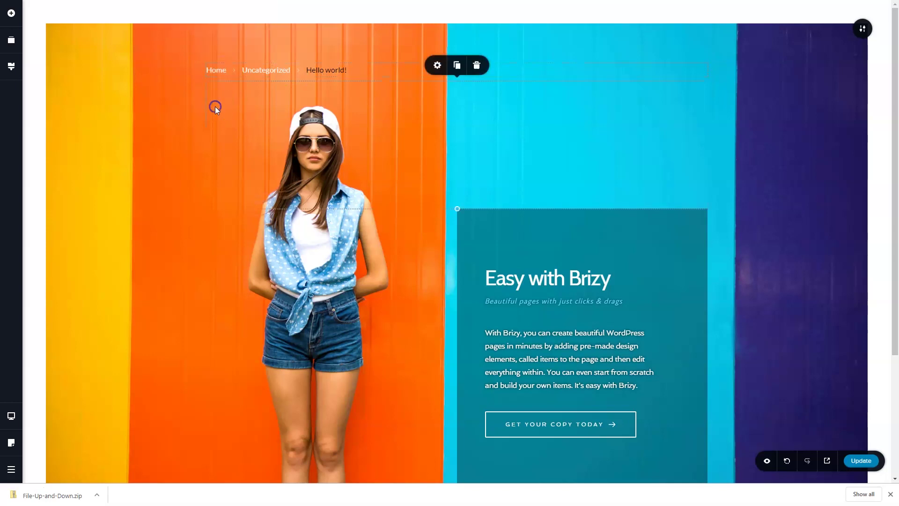